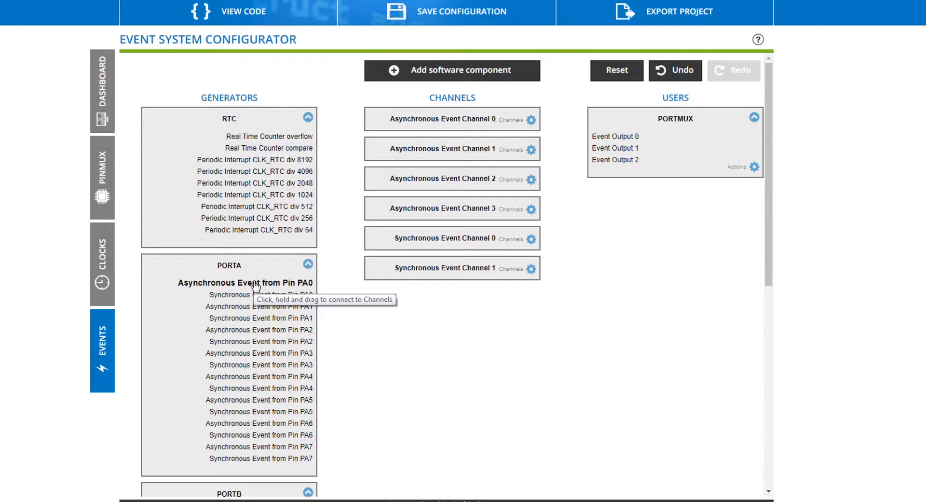
Connect the RTC generator's Real Time Counter overflow event to Asynchronous Event Channel 0
left_click_drag(255, 287, 419, 120)
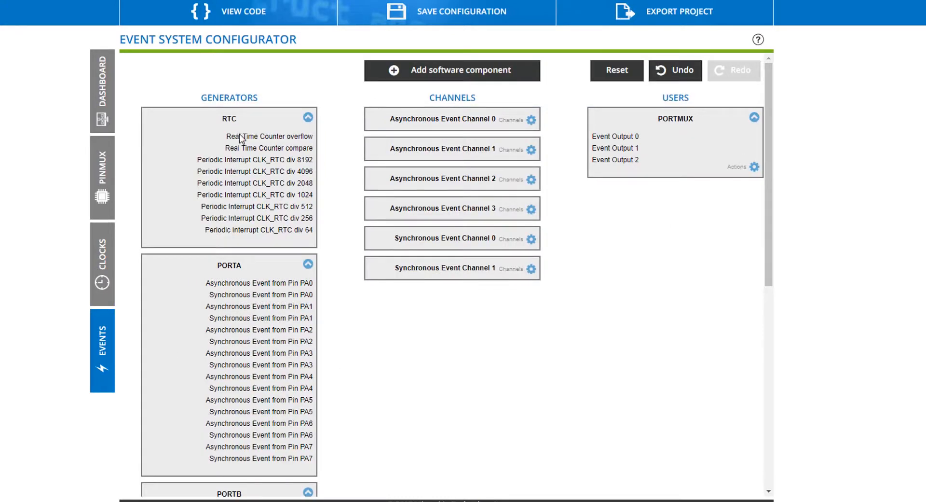
left_click_drag(242, 138, 260, 159)
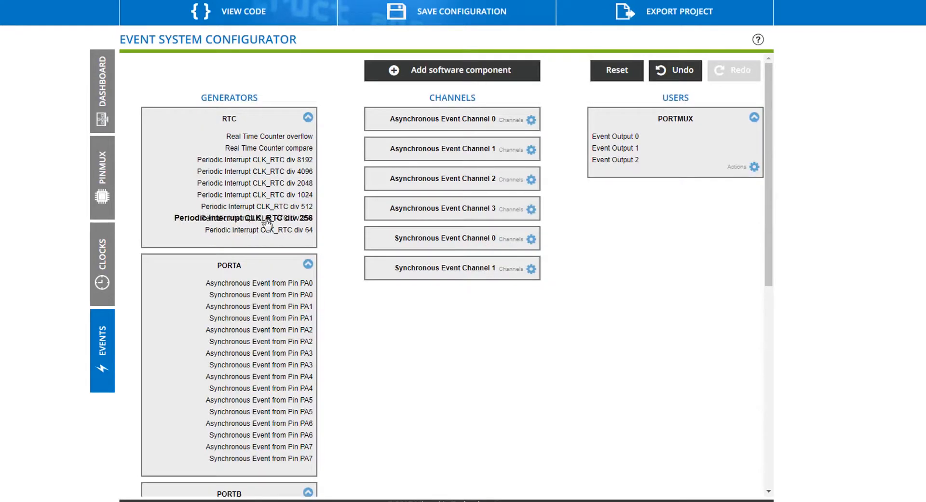
left_click_drag(267, 223, 227, 225)
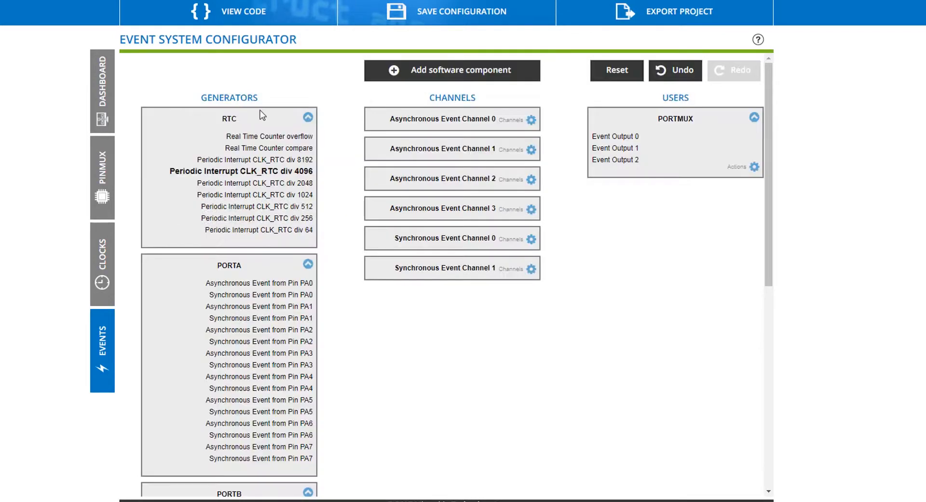
left_click_drag(244, 140, 419, 124)
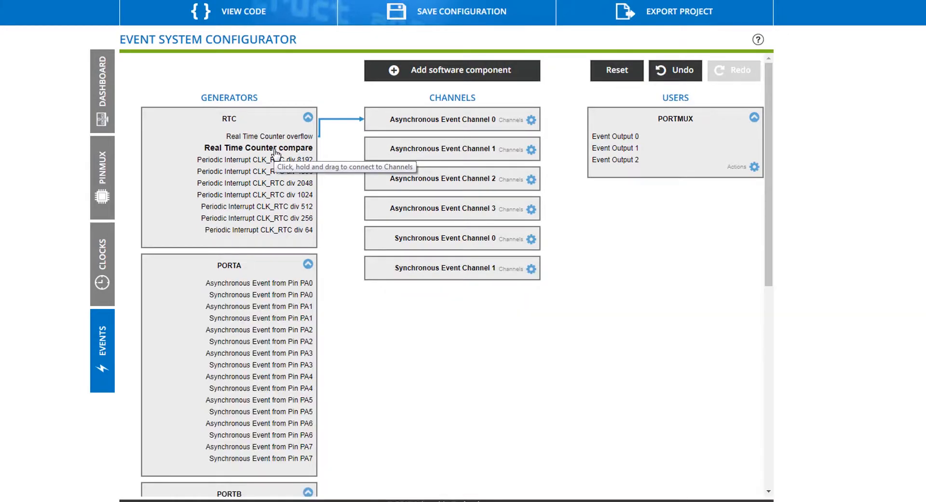
Route Real Time Counter compare to Asynchronous Event Channels 0, 1 and 2, and connect Channel 0 to PORTMUX Event Outputs 0 and 2
left_click_drag(276, 153, 455, 121)
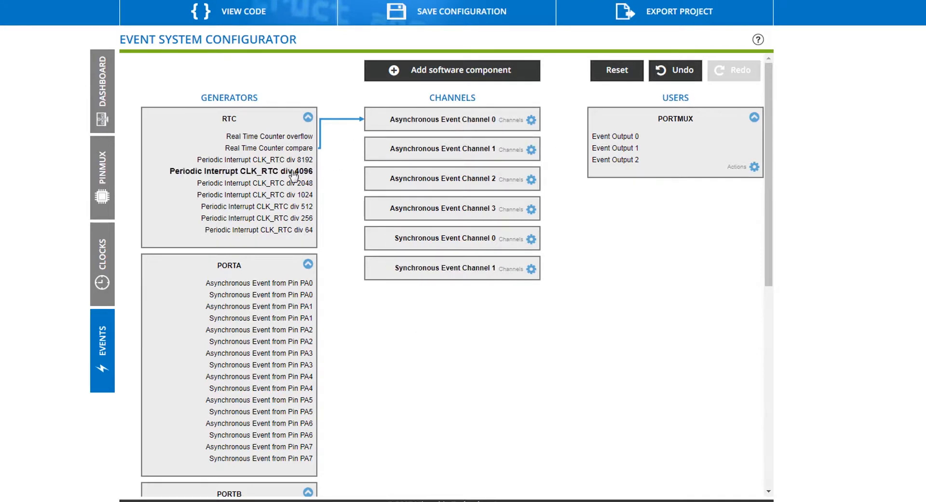
left_click_drag(298, 151, 424, 151)
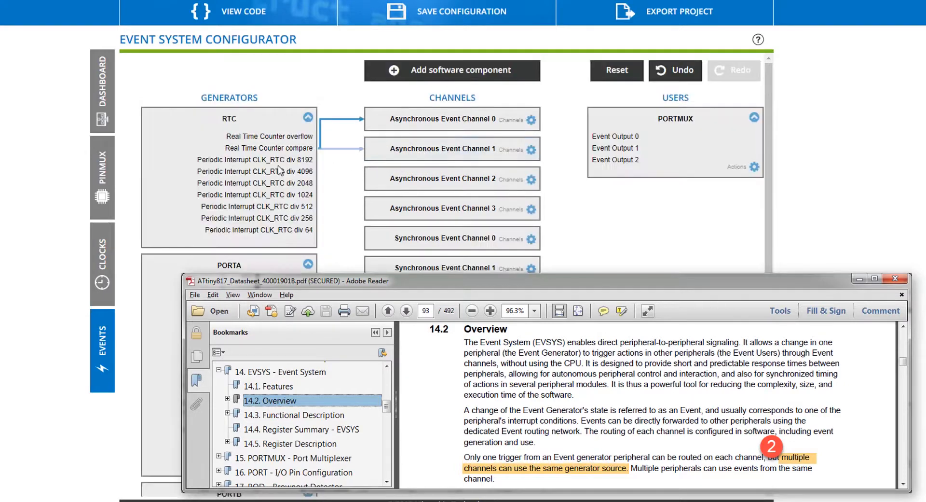
left_click_drag(245, 152, 403, 182)
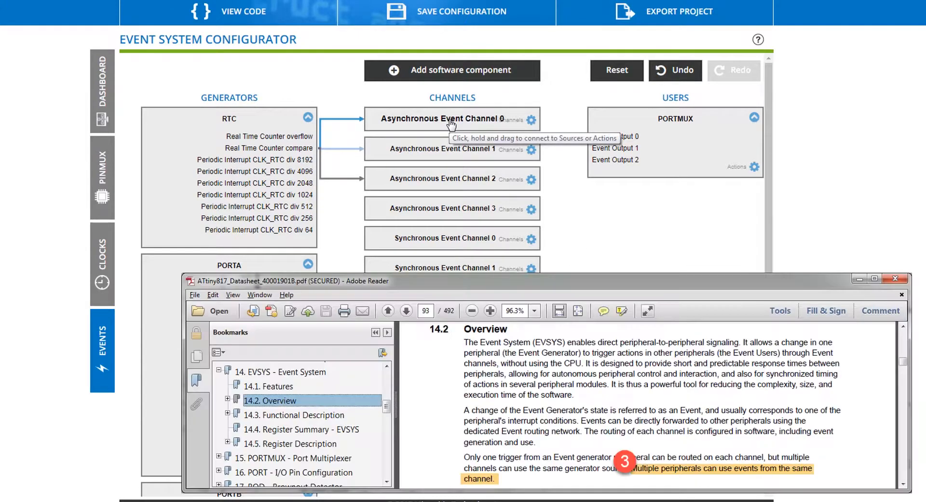
left_click_drag(451, 125, 611, 159)
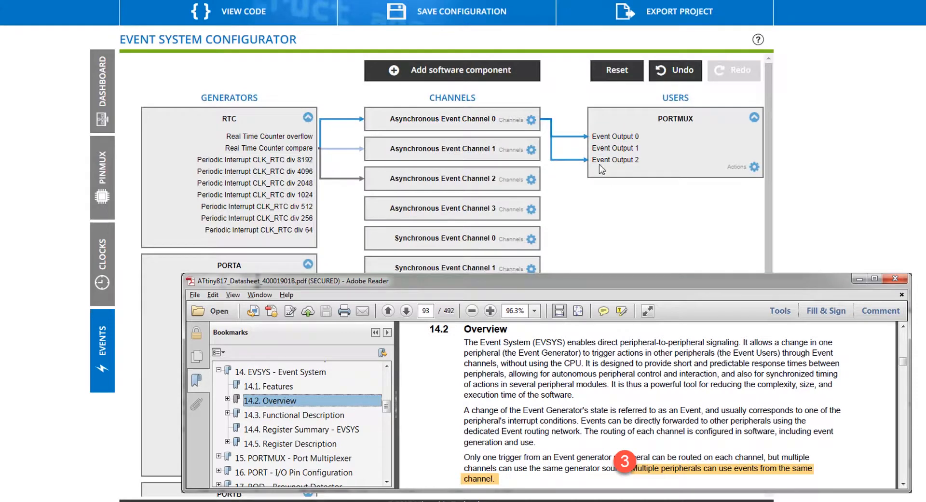
Add the Digital Glue Logic (CCL) driver and connect Asynchronous Event Channel 0 to its LUT1 IN_A user
left_click(450, 79)
type("c")
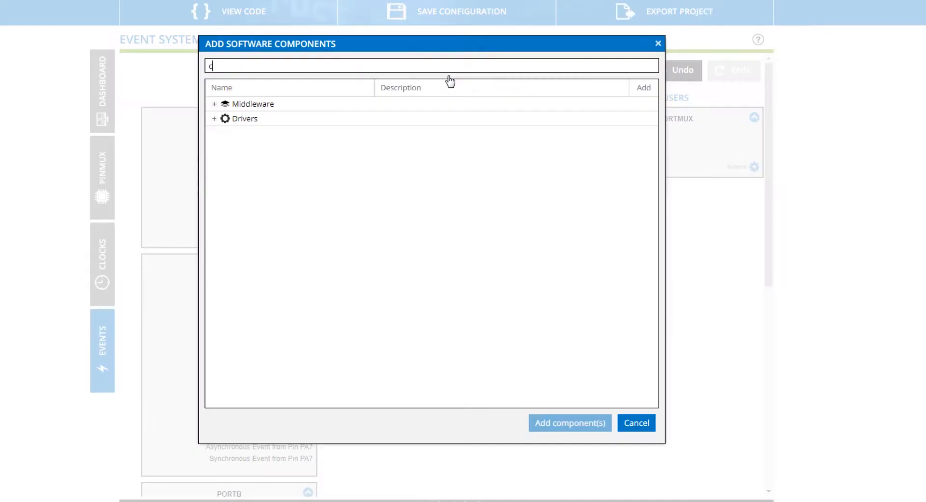
type("cl")
left_click(311, 119)
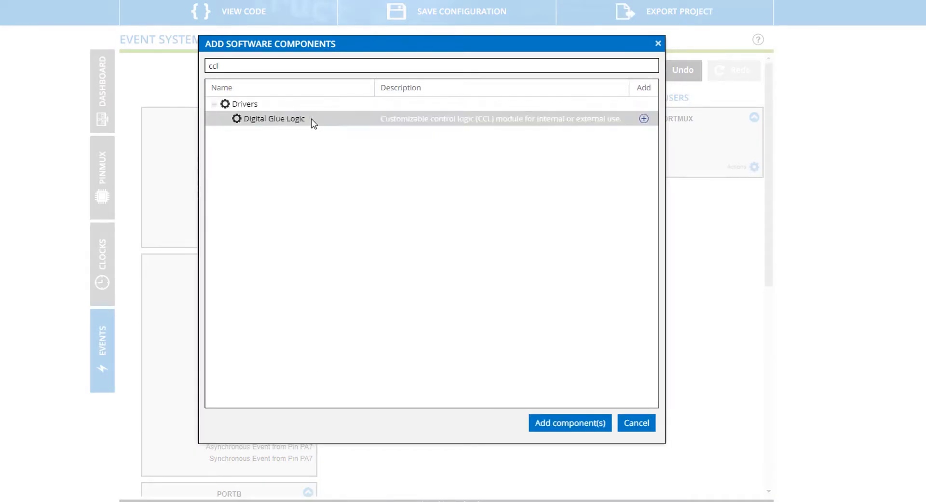
left_click(547, 418)
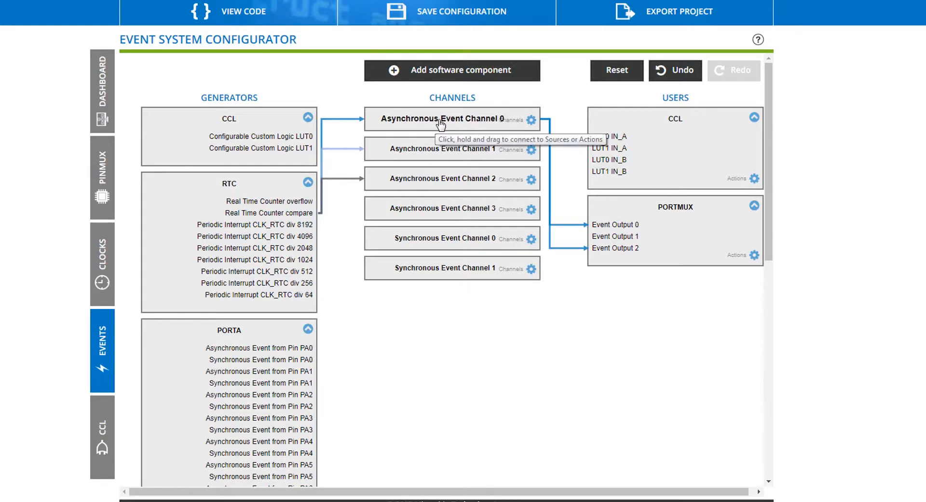
left_click_drag(435, 127, 629, 153)
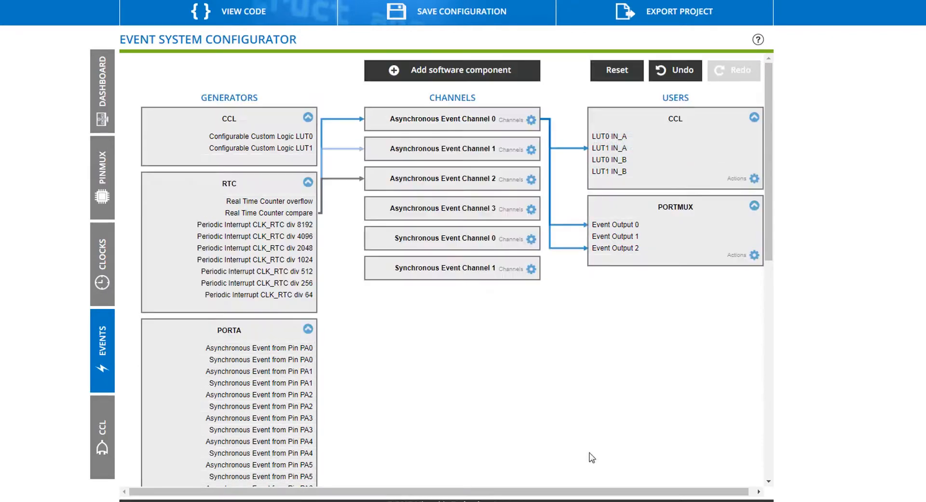
Reset the event system to device defaults and remove the DIGITAL_GLUE_LOGIC_0 component from the project
left_click(617, 71)
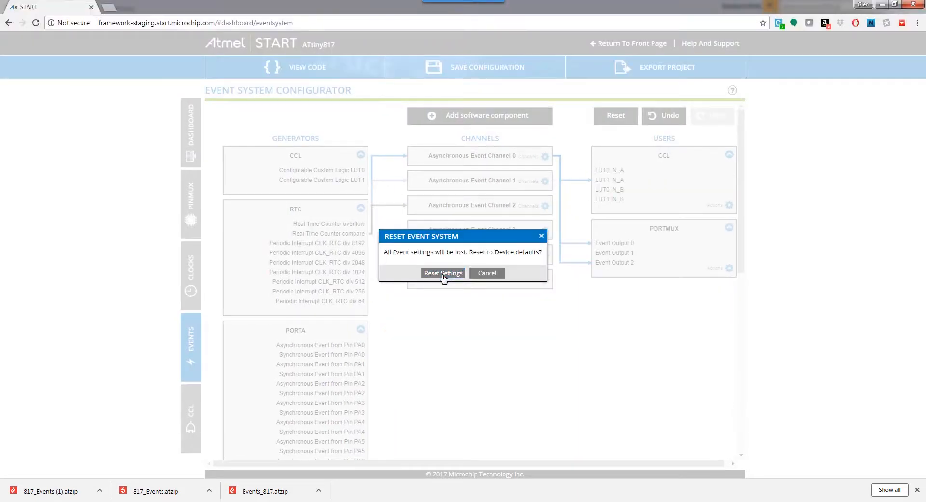
left_click(444, 274)
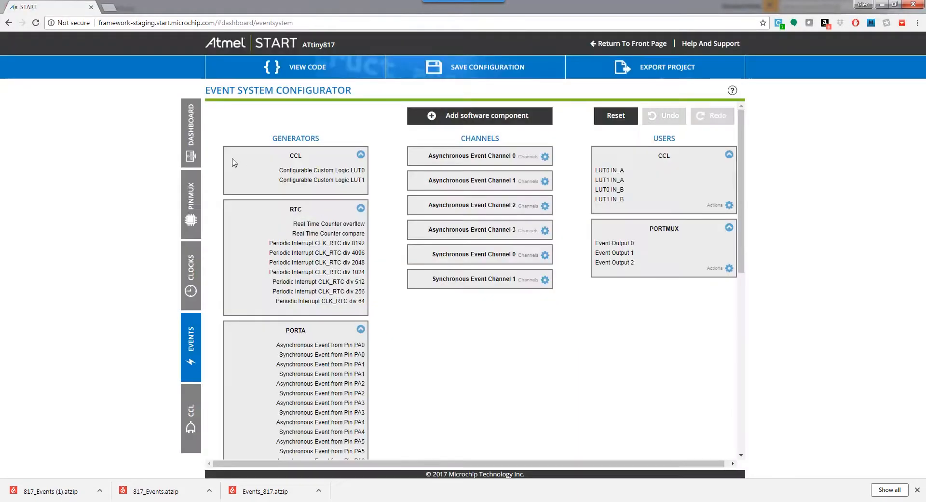
left_click(184, 138)
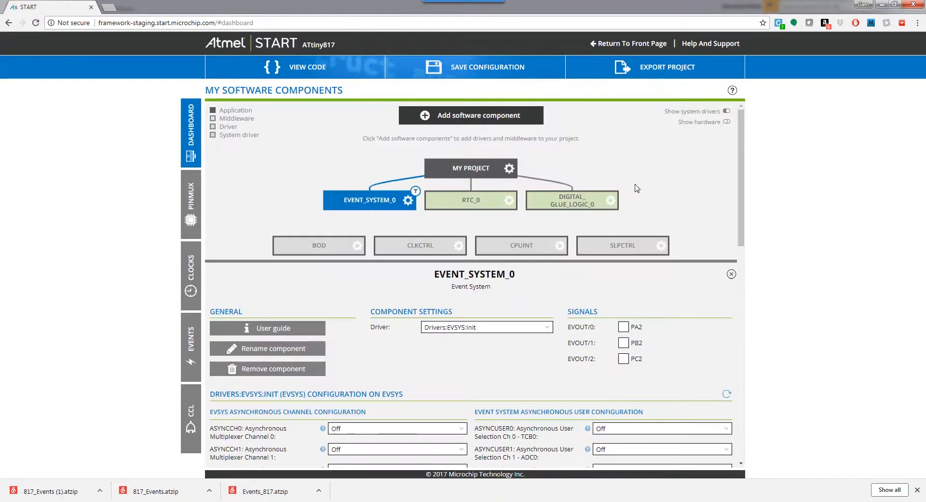
left_click(585, 202)
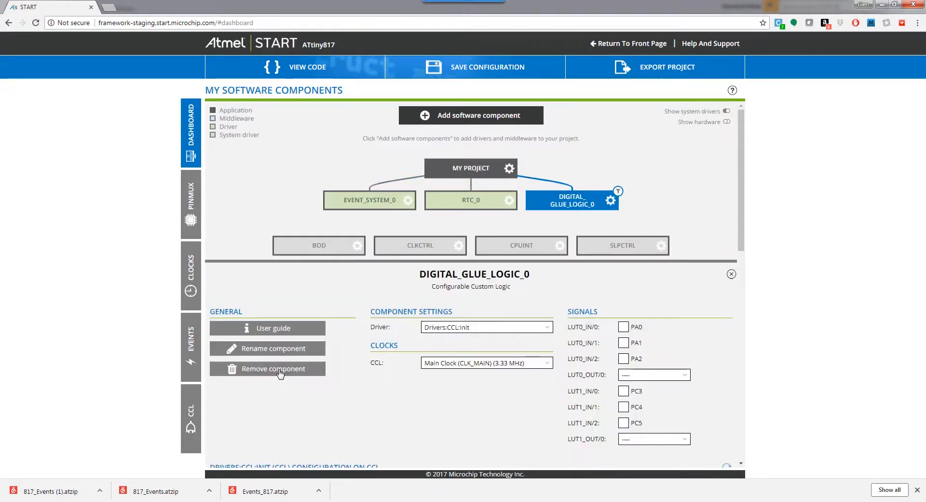
left_click(280, 370)
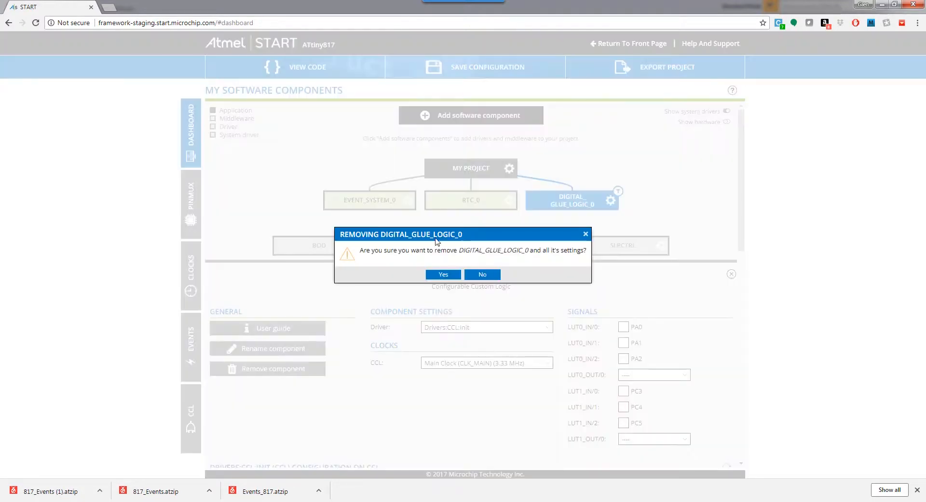
left_click(447, 276)
Connect Asynchronous Event Channel 1 to Event Output 0, and route Periodic Interrupt CLK_RTC div 512 through Asynchronous Event Channel 3 to Event Output 1
left_click(192, 351)
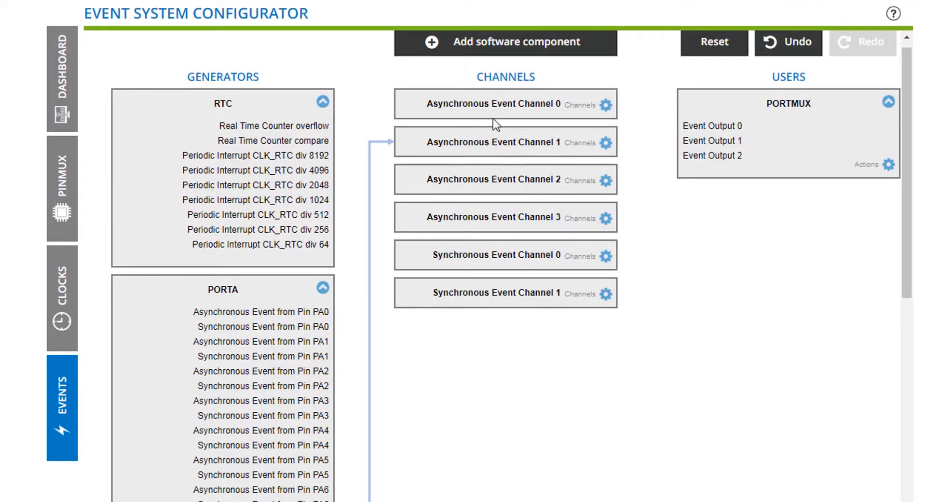
left_click_drag(474, 129, 725, 125)
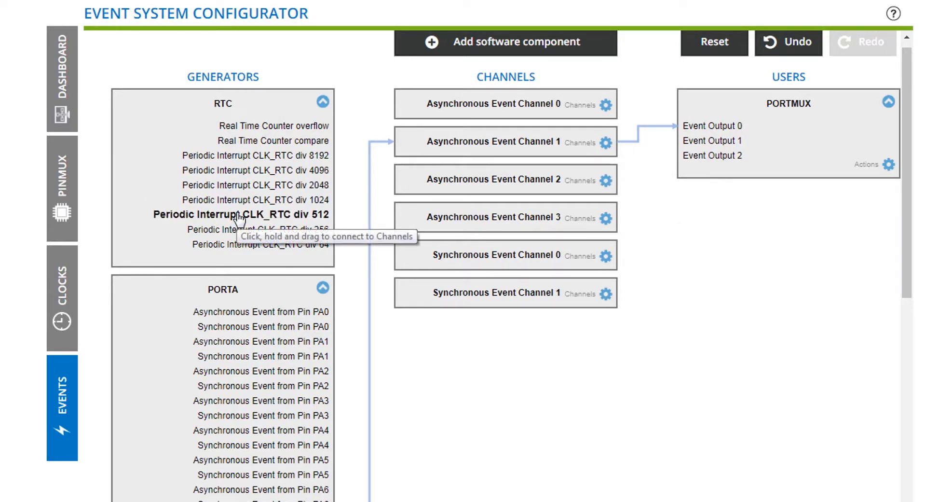
left_click_drag(240, 218, 509, 222)
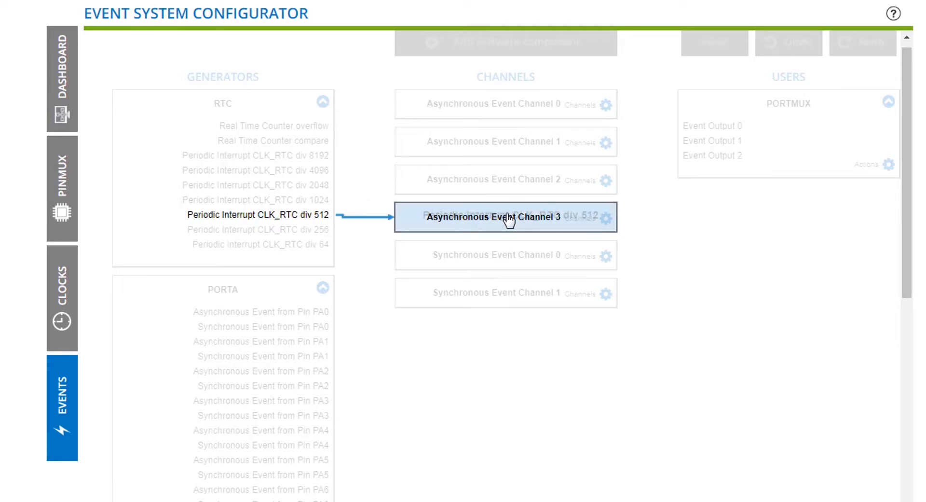
left_click_drag(509, 222, 764, 137)
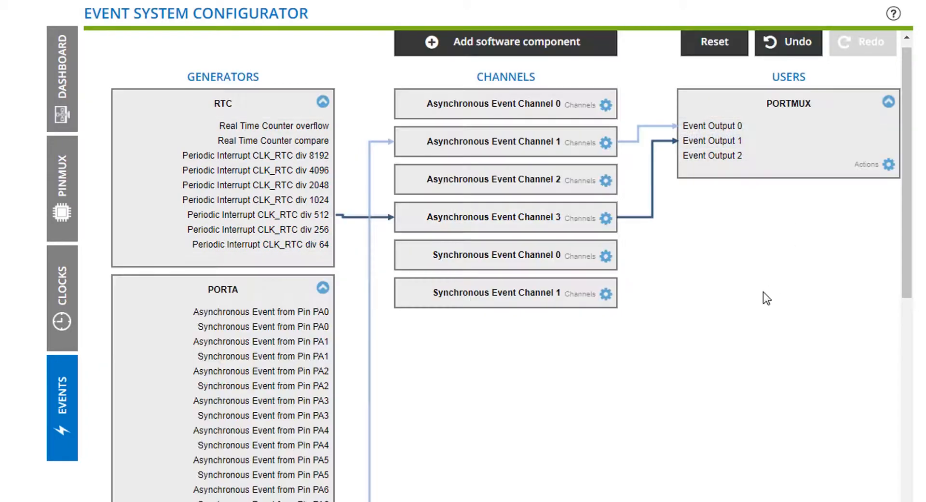
Set the RTC clock's source selection to 32KHz divided by 32 in the clock configurator
left_click(66, 305)
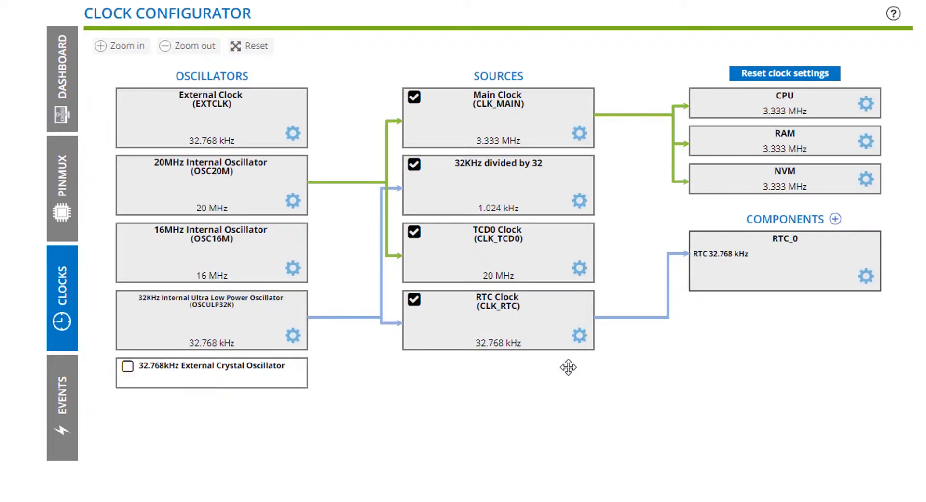
left_click(549, 343)
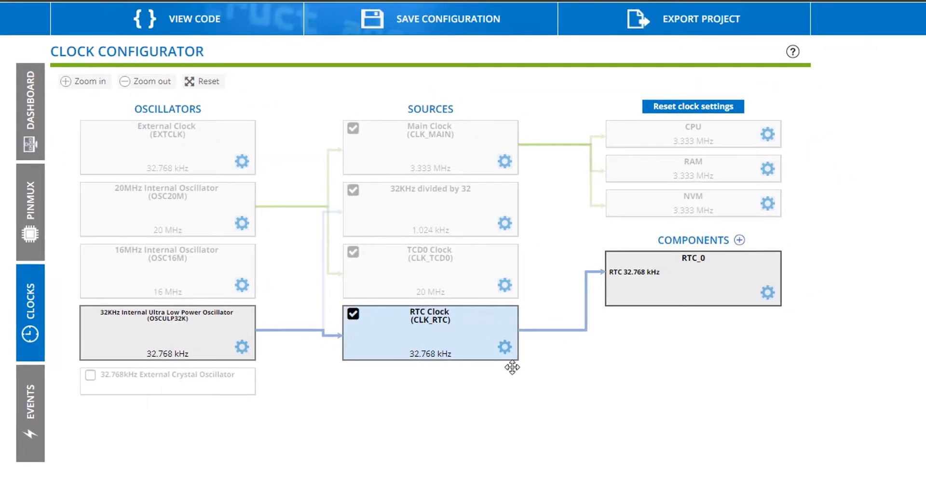
left_click(505, 346)
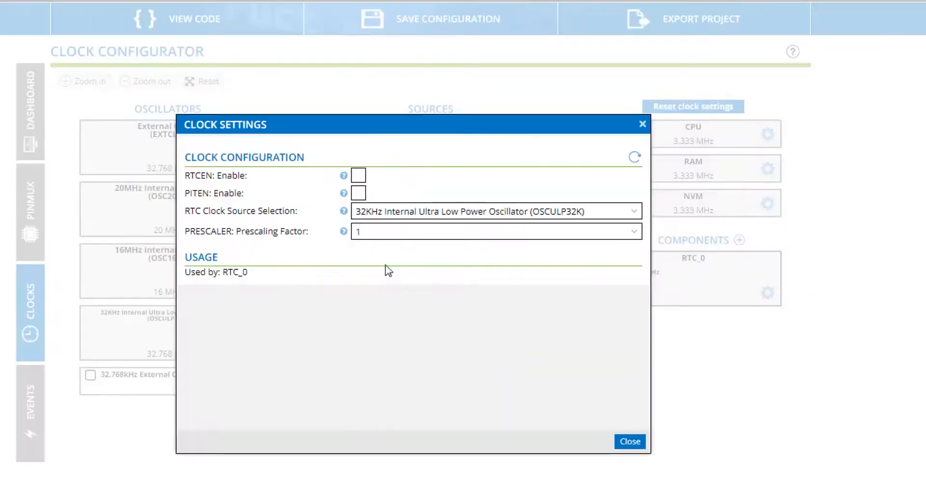
left_click(375, 211)
left_click(386, 245)
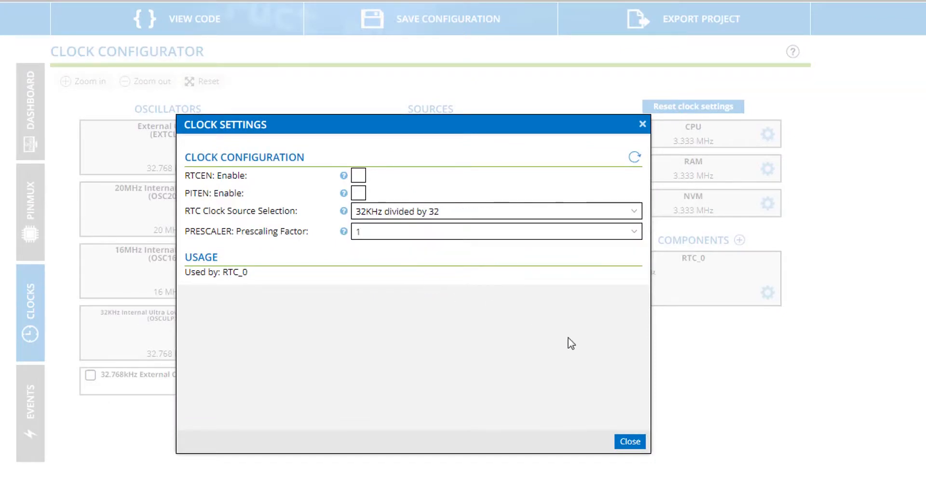
left_click(629, 441)
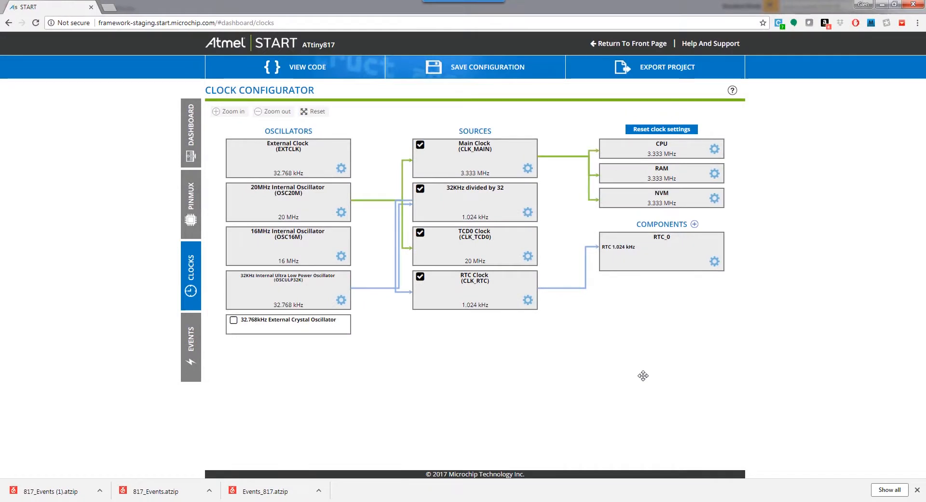
Give pin 11 (PB5) the user label SW0 in the pinmux configurator
left_click(205, 210)
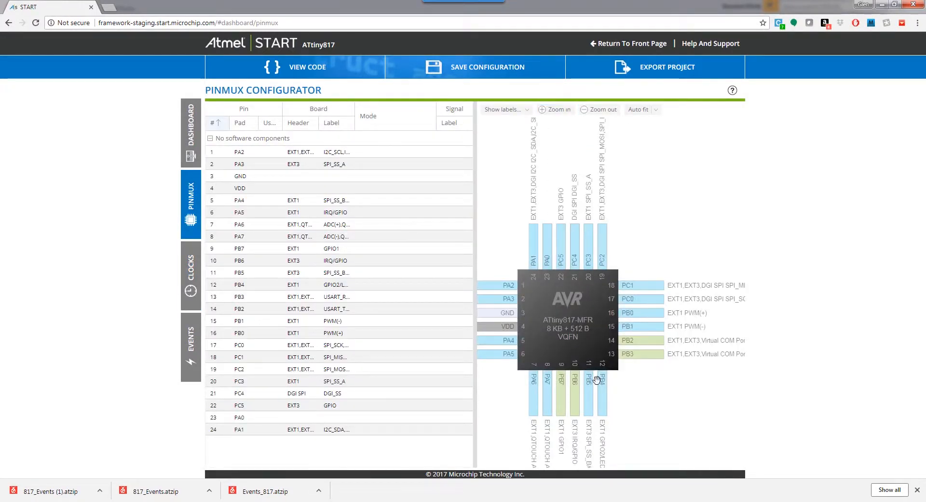
left_click_drag(590, 347, 571, 224)
left_click(572, 279)
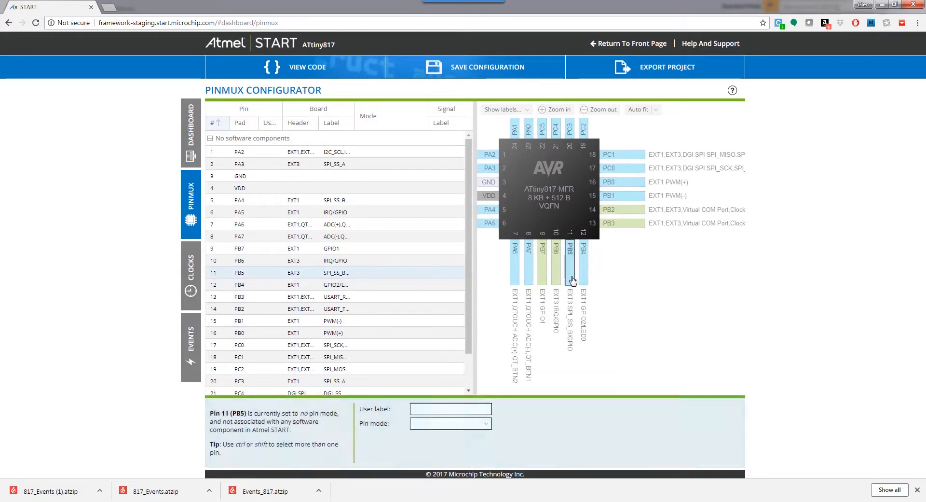
left_click(457, 411)
type("SW0")
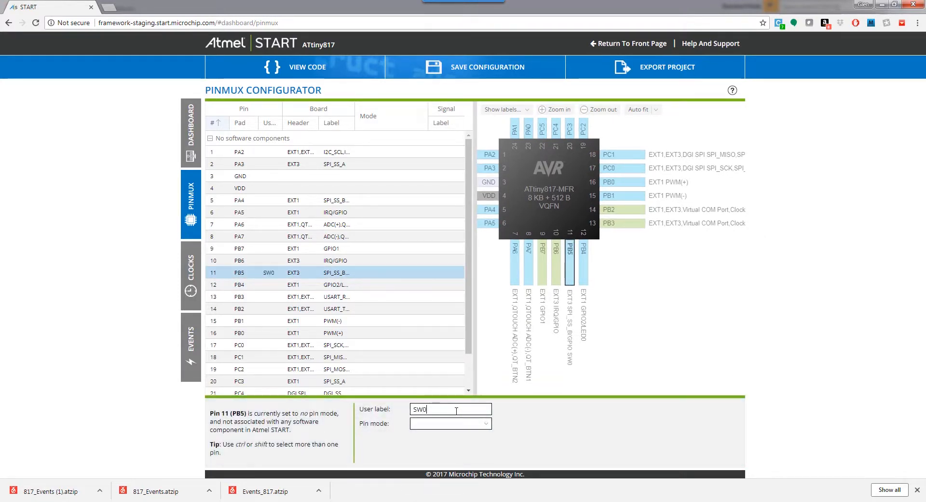
Configure pin PB5 as a digital input with its pull configuration set to Pull-up
left_click(446, 423)
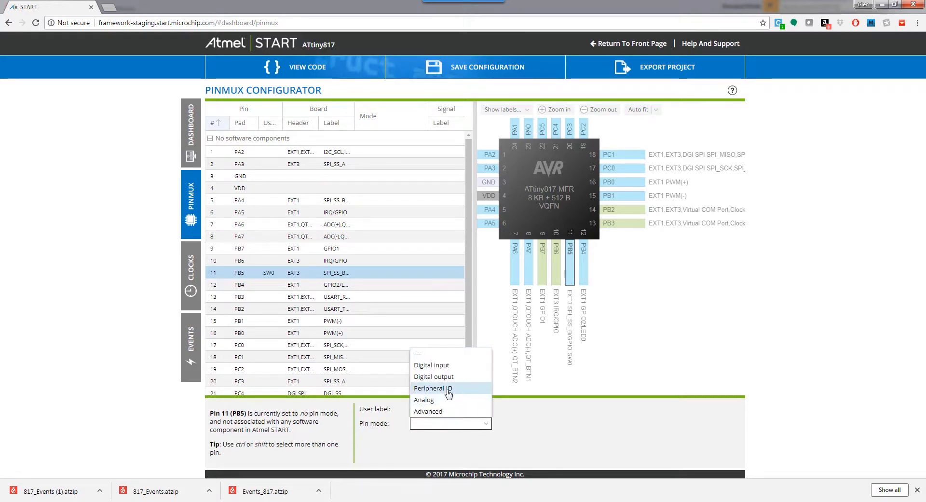
left_click(437, 376)
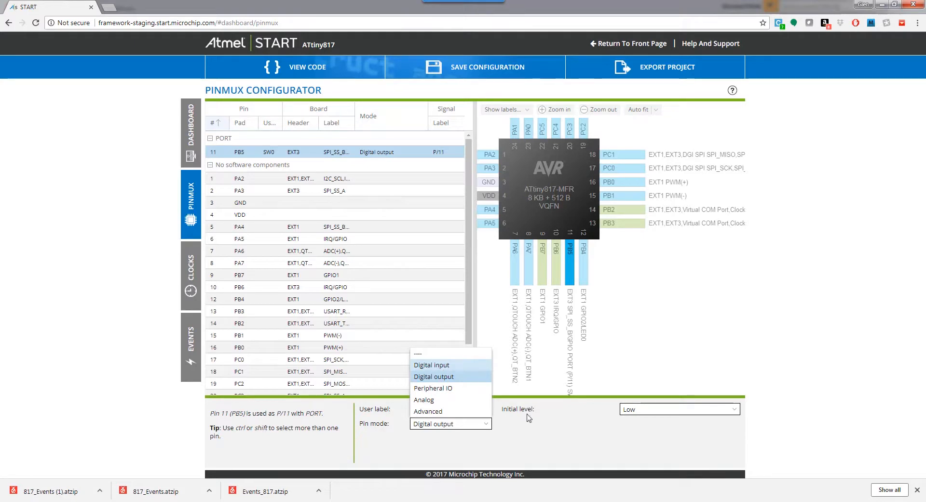
left_click(443, 367)
left_click(630, 409)
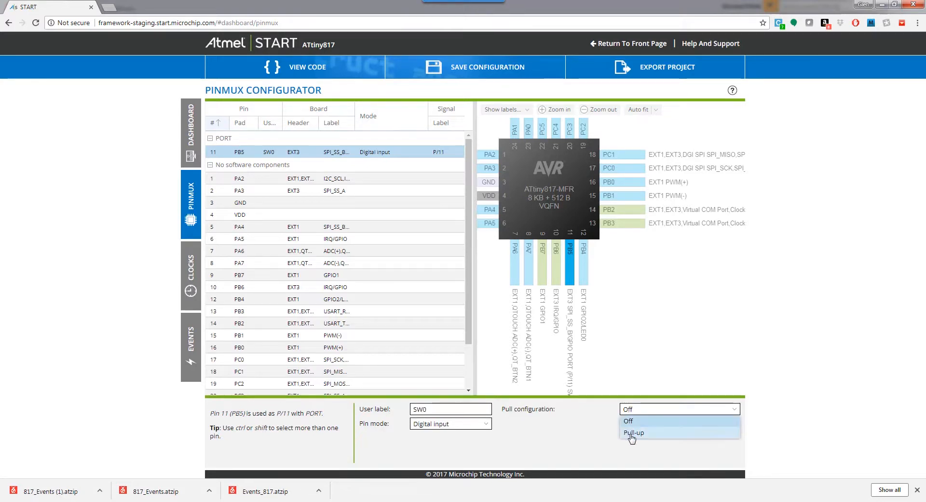
left_click(632, 432)
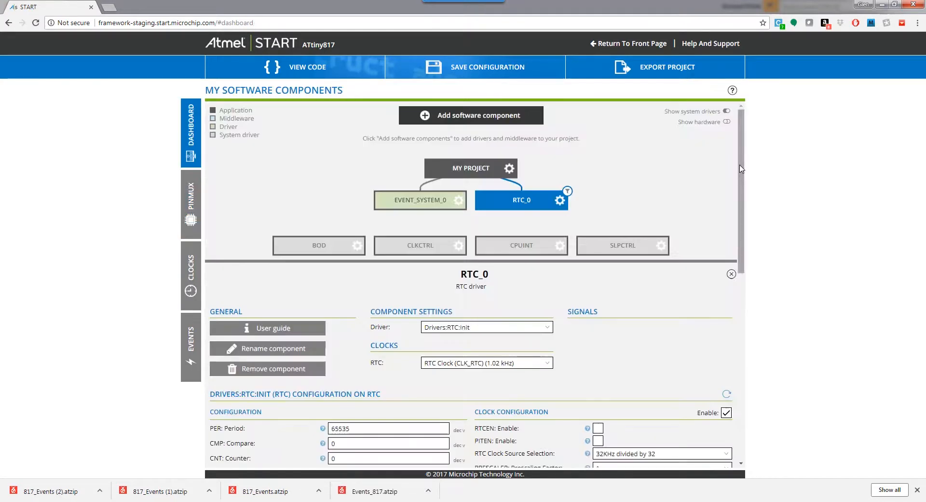
Enable the periodic interrupt timer (PITEN) in the clock configuration of the RTC_0 driver
left_click_drag(742, 168, 742, 234)
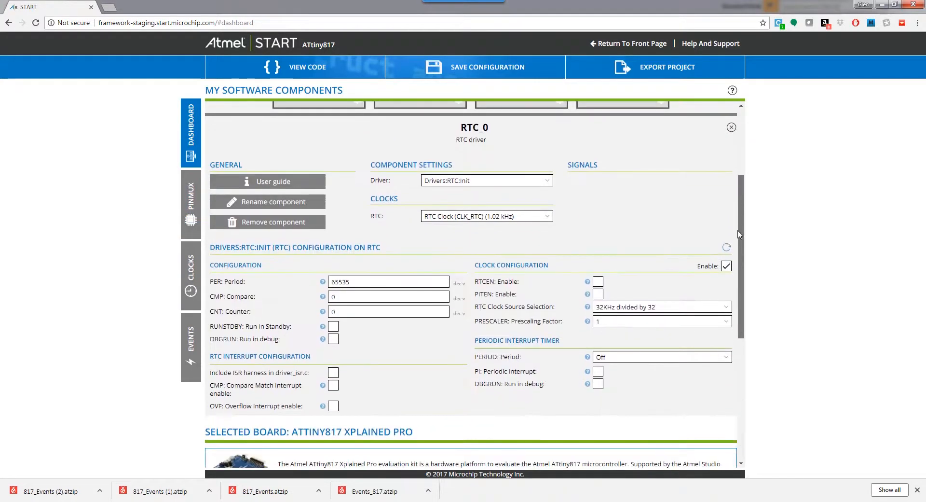
left_click(597, 294)
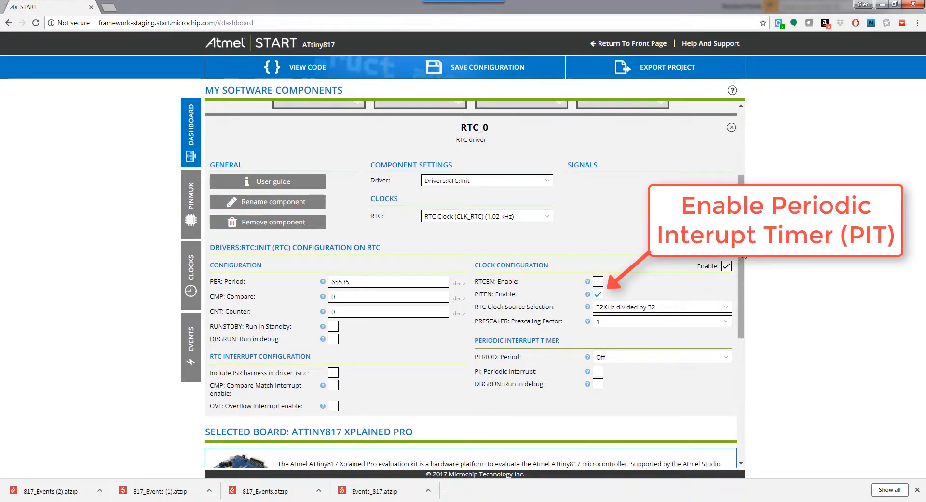
Enable the EVOUT/0 (PA2) and EVOUT/1 (PB2) signals of the EVENT_SYSTEM_0 component
scroll(743, 183, "up", 3)
left_click(412, 201)
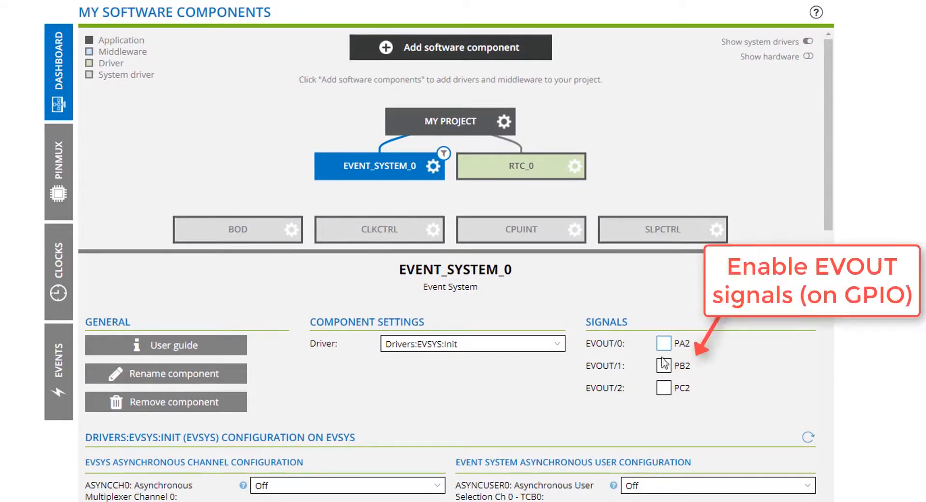
left_click(663, 367)
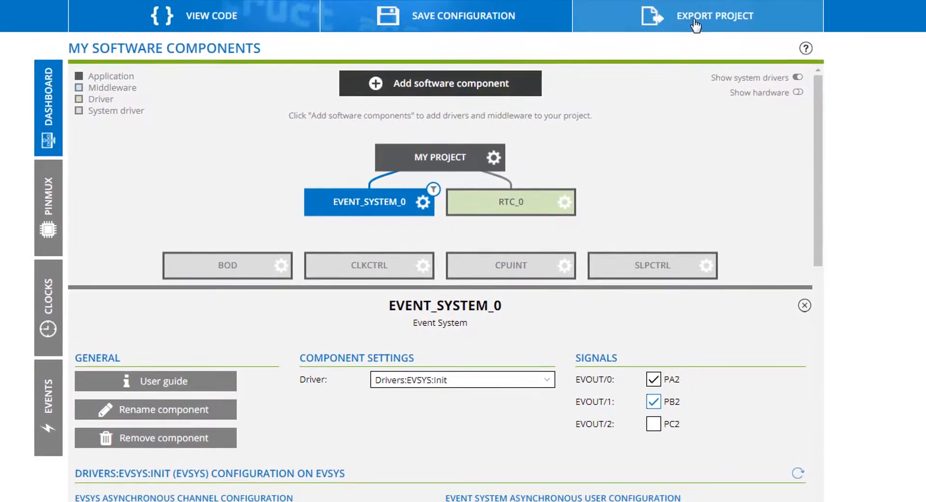
Export the project as an Atmel Studio pack and import the downloaded 817_Events (3).atzip into Atmel Studio as a new solution
left_click(696, 24)
left_click(206, 289)
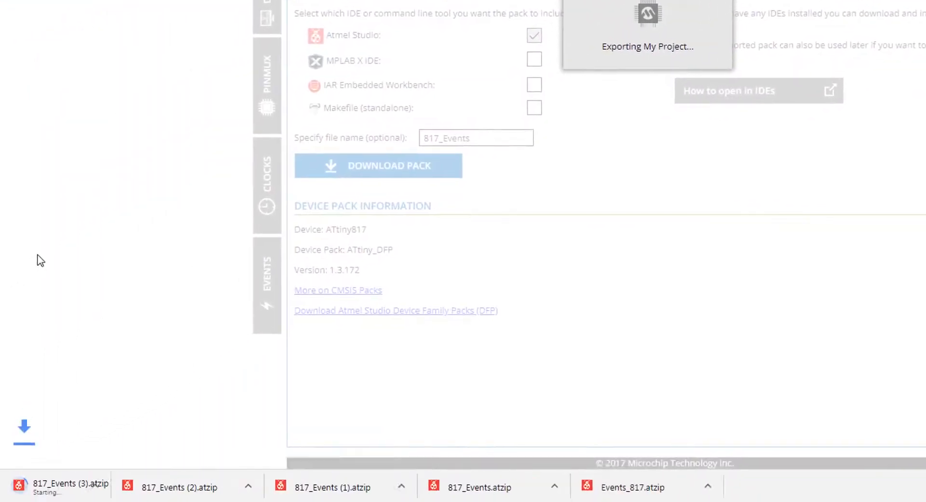
left_click_drag(58, 485, 678, 218)
left_click_drag(679, 218, 666, 230)
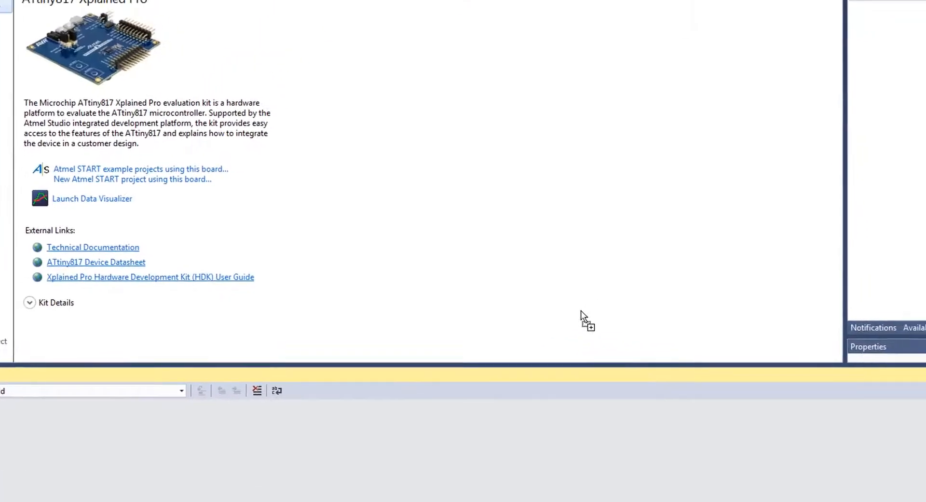
left_click_drag(581, 310, 581, 310)
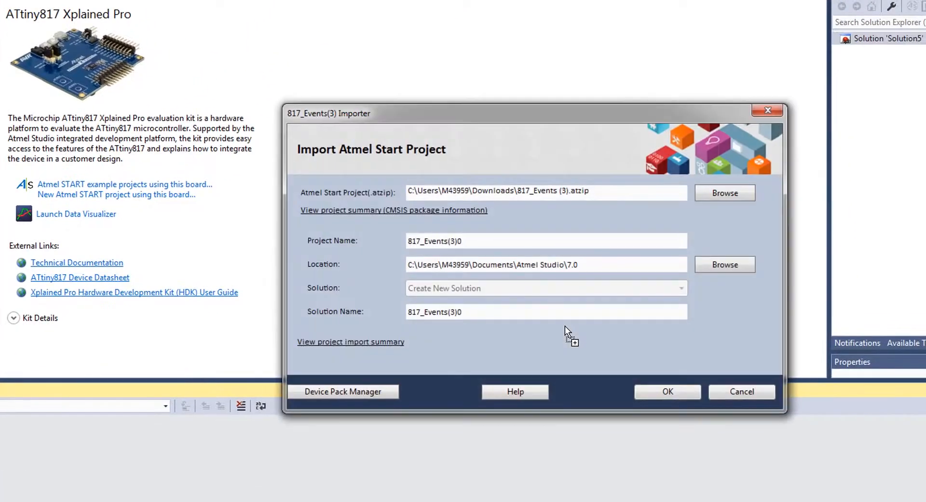
left_click(647, 388)
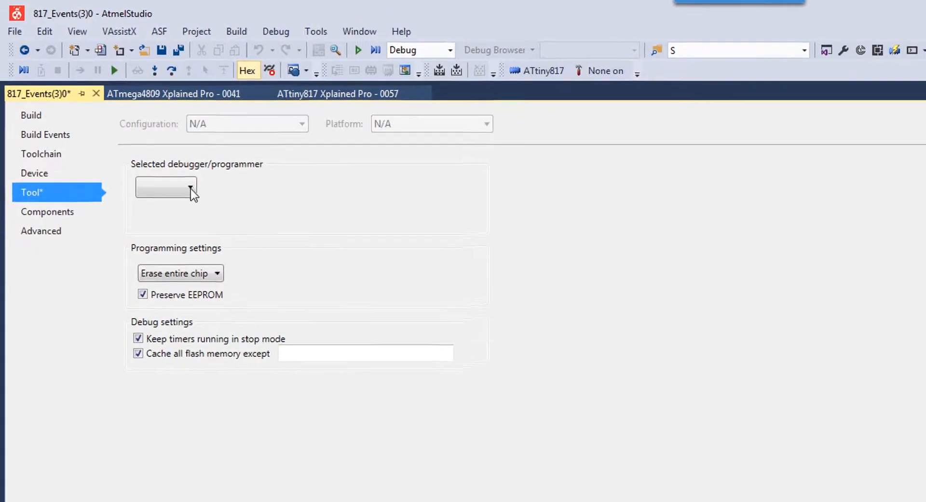
Select the debugger/programmer in the project's tool settings
left_click(179, 181)
left_click(191, 257)
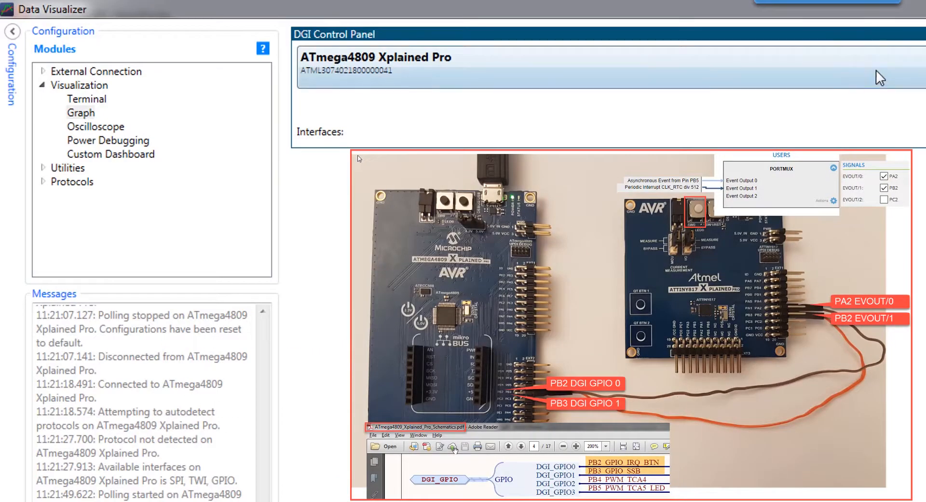
Switch to Data Visualizer, reconnect the ATmega4809 Xplained Pro in the DGI Control Panel and enable its GPIO interface
left_click(875, 70)
left_click(875, 70)
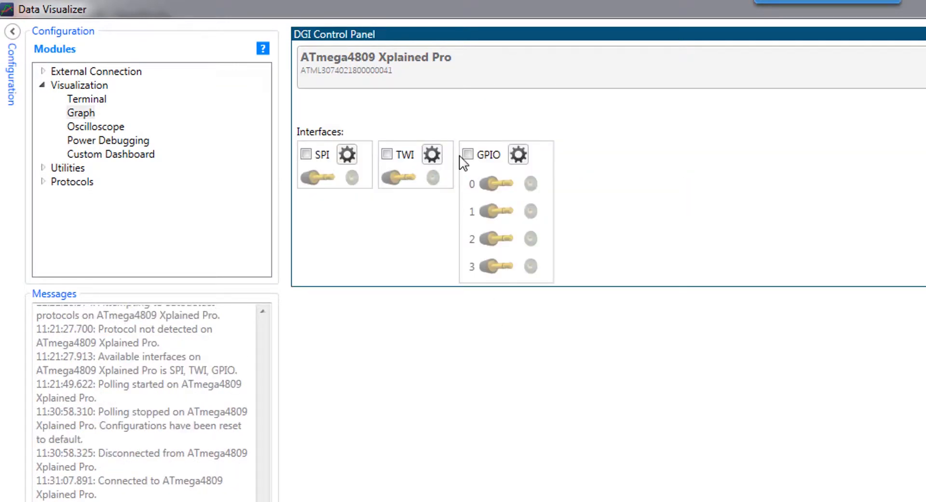
left_click(468, 154)
Add a graph and connect GPIO sources 0 and 1 to it as two plots
double_click(80, 113)
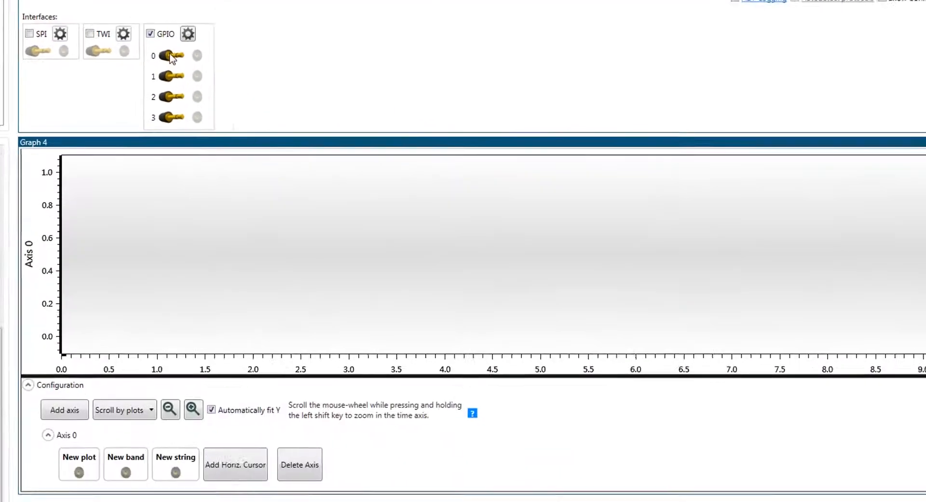
left_click_drag(423, 151, 390, 320)
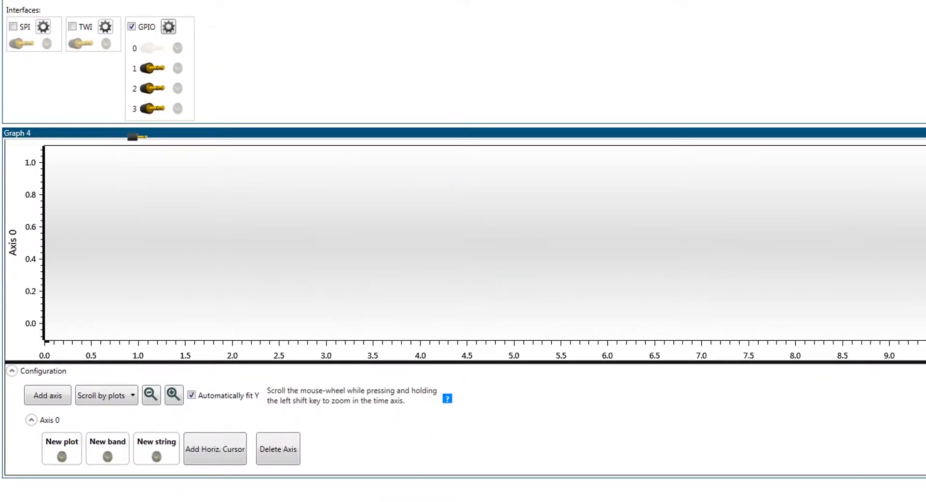
left_click_drag(137, 137, 138, 138)
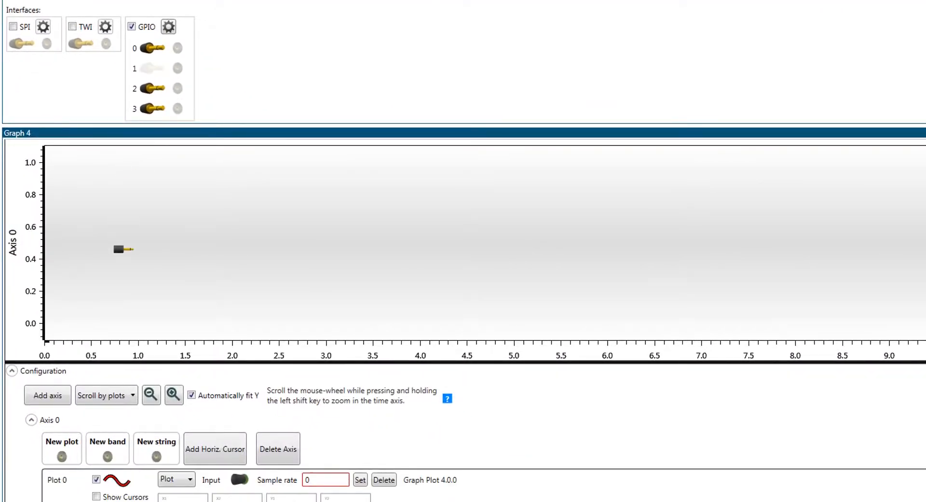
left_click_drag(123, 249, 124, 248)
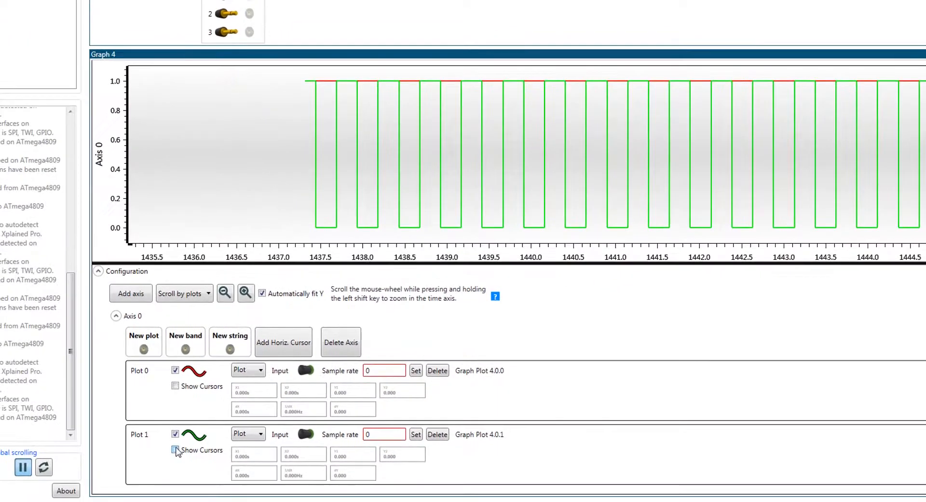
Show the cursors for Plot 1 and change its plot colour to blue (red 0, green 0, blue 255)
left_click(175, 450)
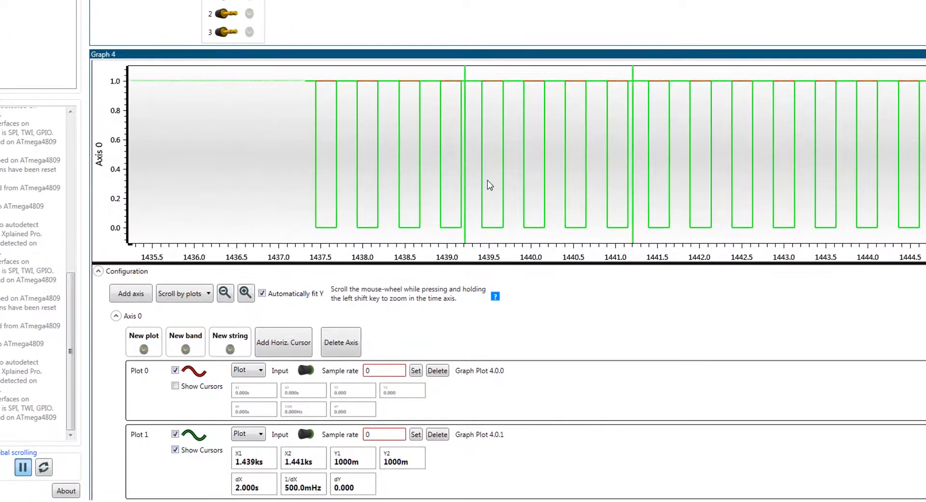
scroll(187, 432, "down", 1)
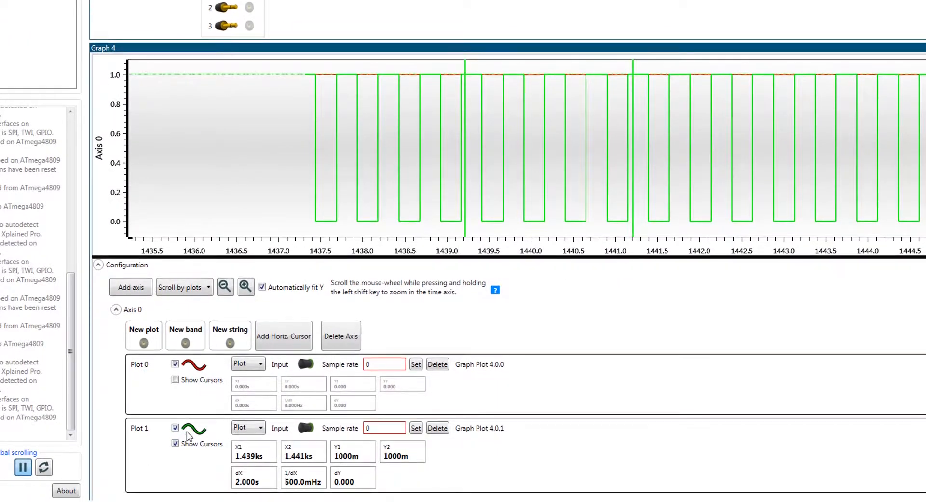
left_click(189, 430)
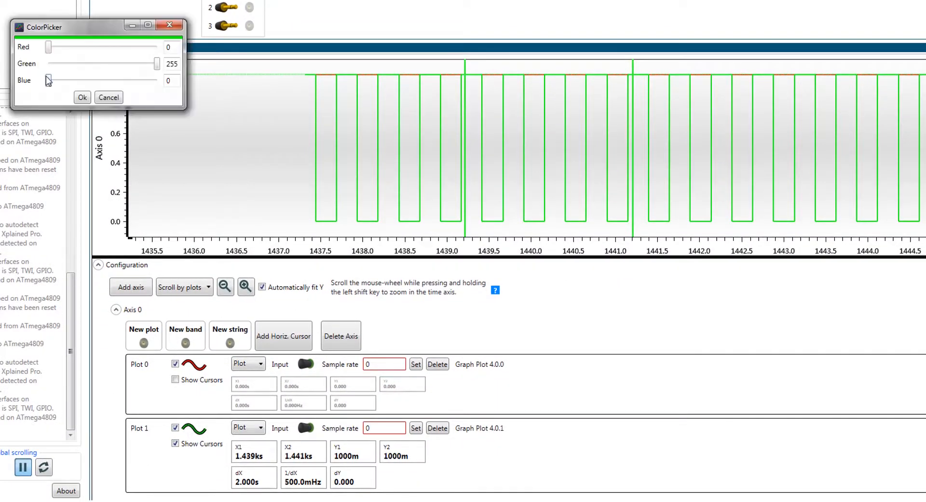
left_click_drag(48, 80, 61, 107)
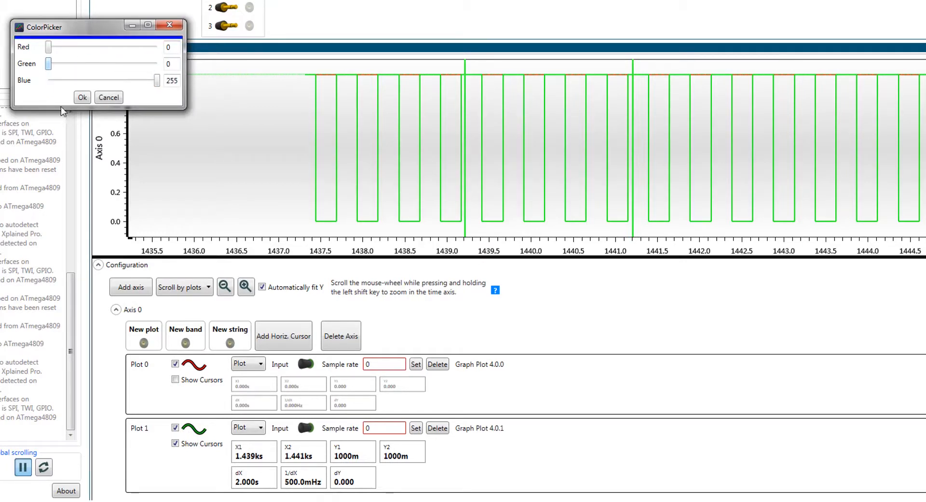
left_click(81, 98)
Measure one period of the Plot 1 waveform by placing its two cursors on consecutive rising edges
left_click_drag(460, 144, 458, 144)
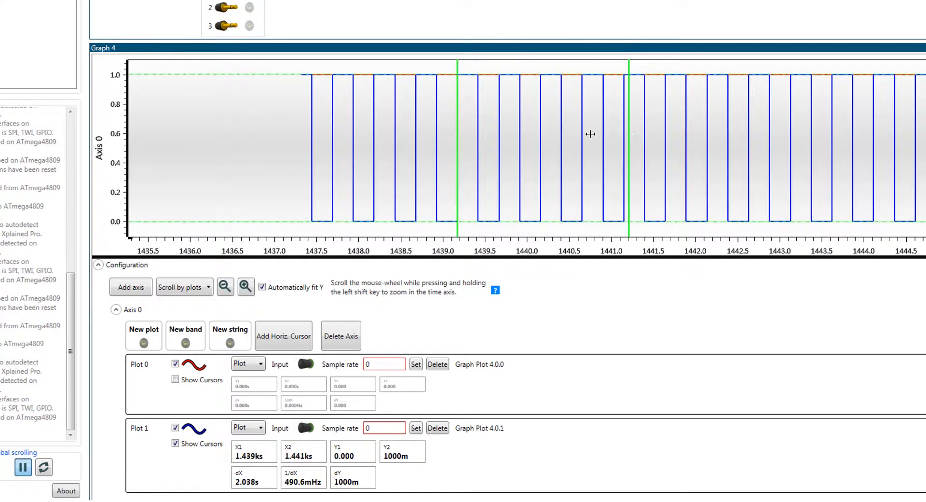
left_click_drag(628, 133, 499, 134)
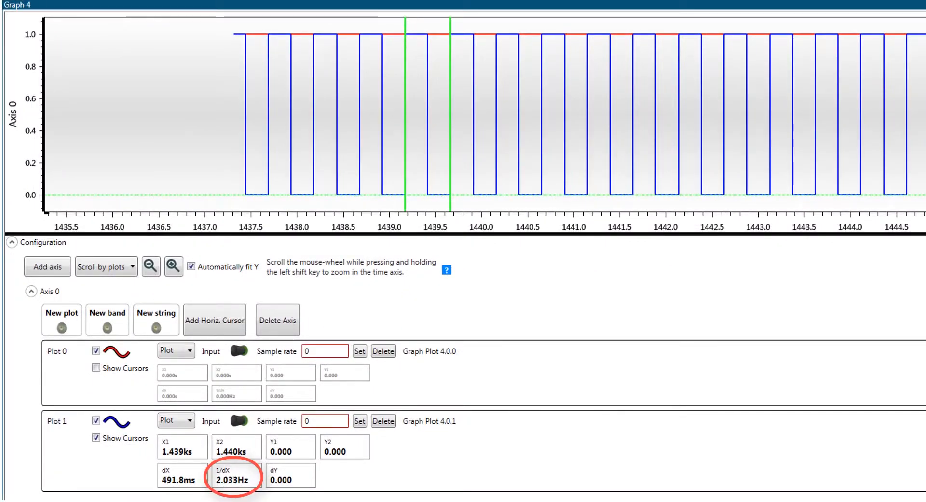
Hide the Plot 1 waveform, leaving only Plot 0 displayed in the graph
scroll(544, 107, "down", 10)
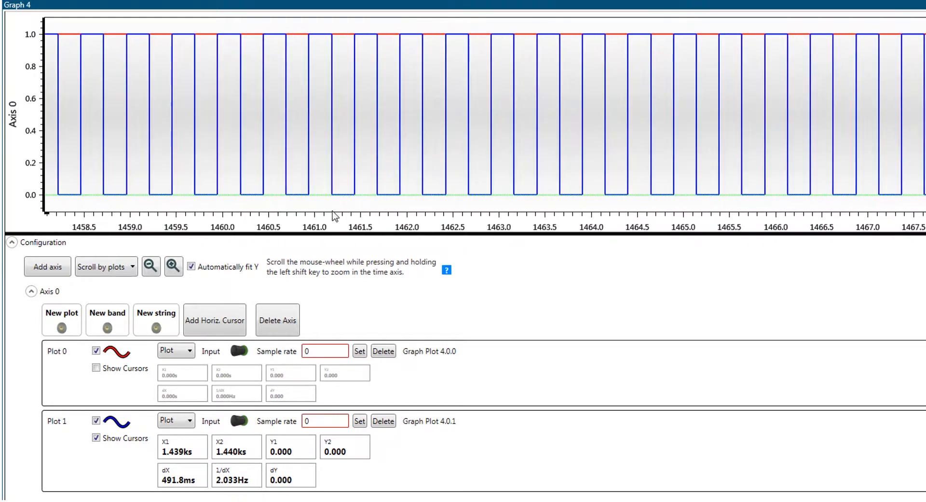
left_click(96, 420)
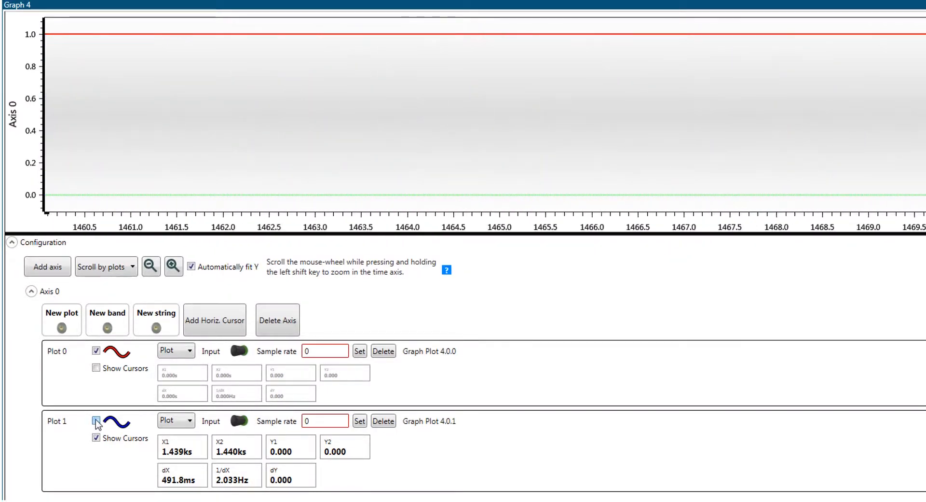